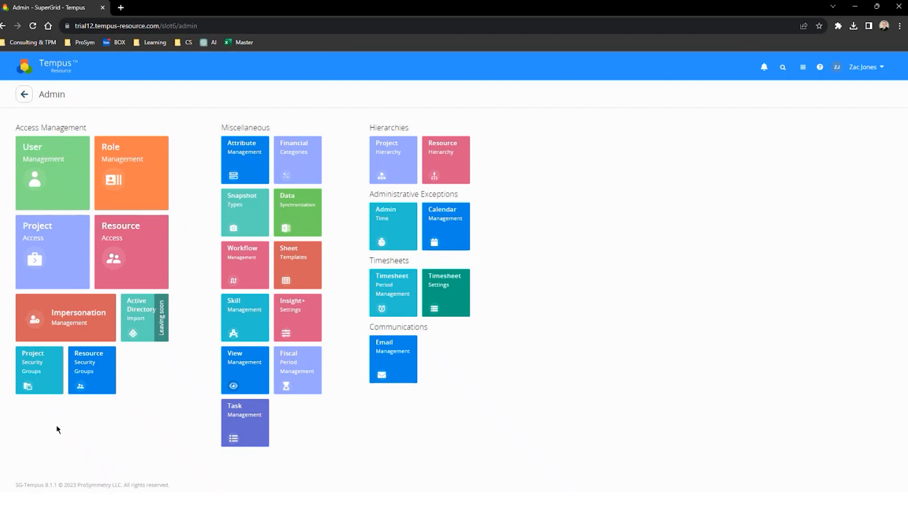
Create a project security group named "Archived (SG)".
{"action": "left_click", "coordinate": [35, 378]}
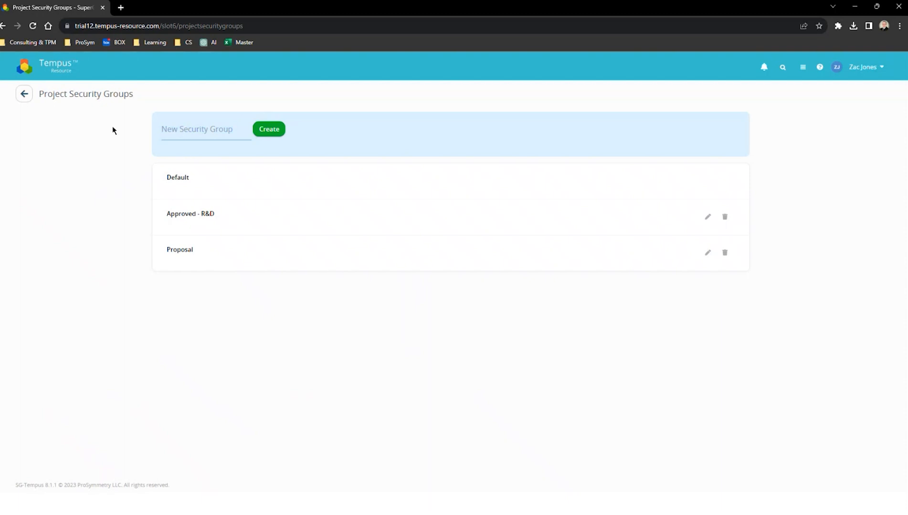
{"action": "left_click", "coordinate": [181, 127]}
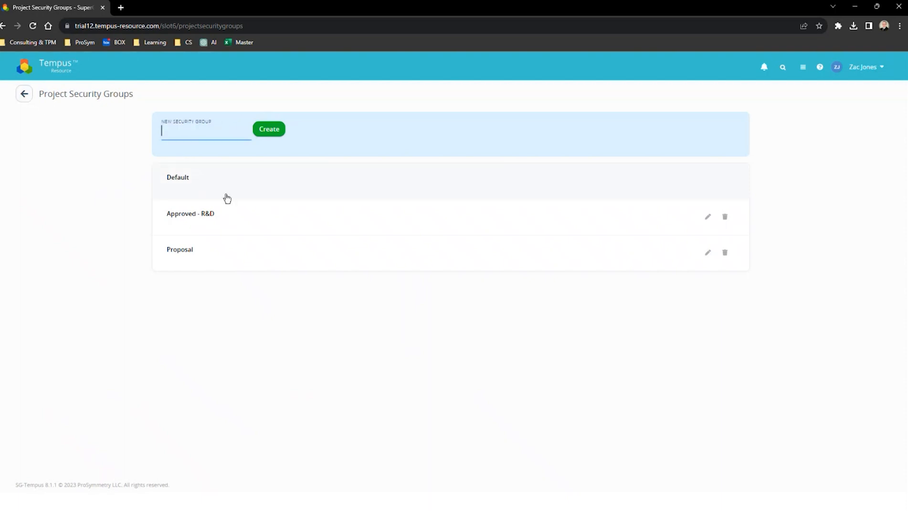
{"action": "type", "text": "A"}
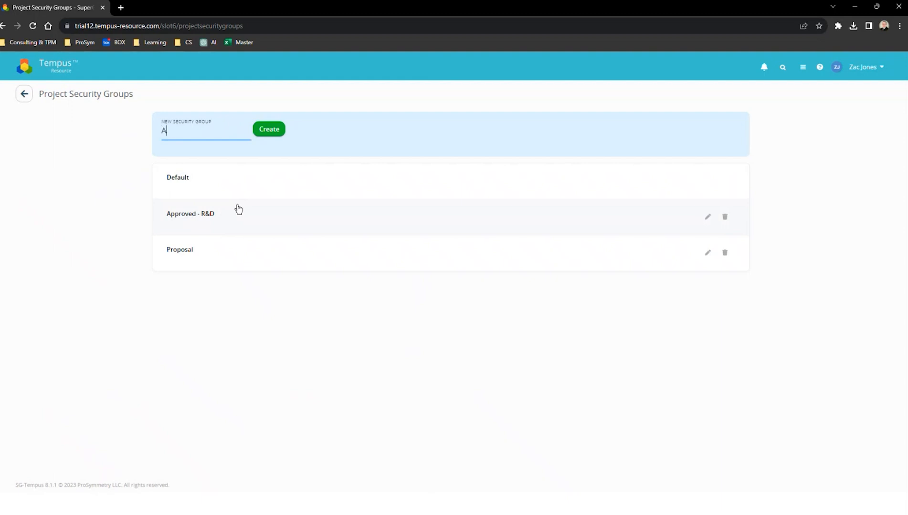
{"action": "type", "text": "rchived (SG)"}
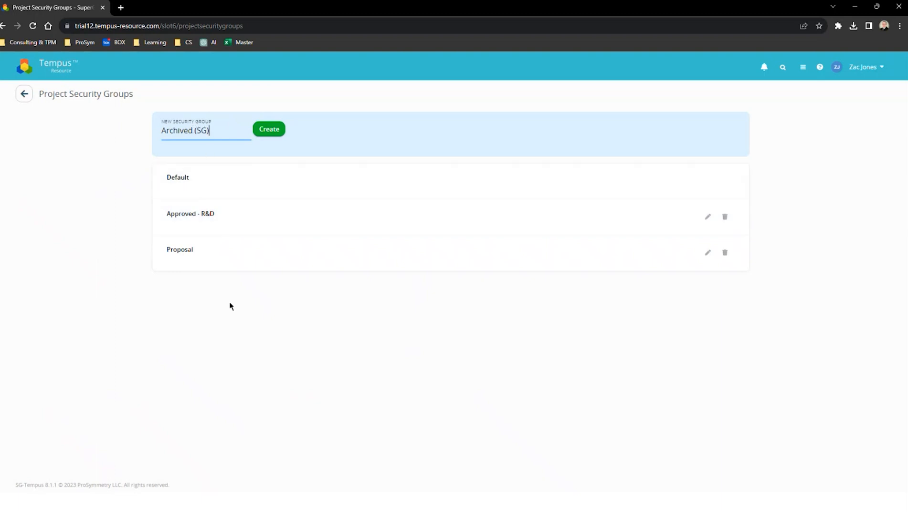
{"action": "left_click", "coordinate": [270, 134]}
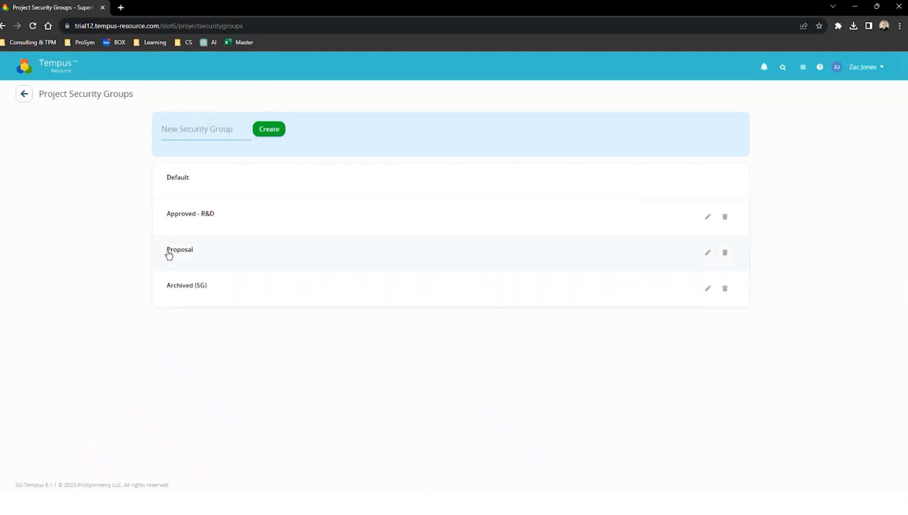
Create a resource security group named "Leadership User (SG)".
{"action": "left_click", "coordinate": [24, 95]}
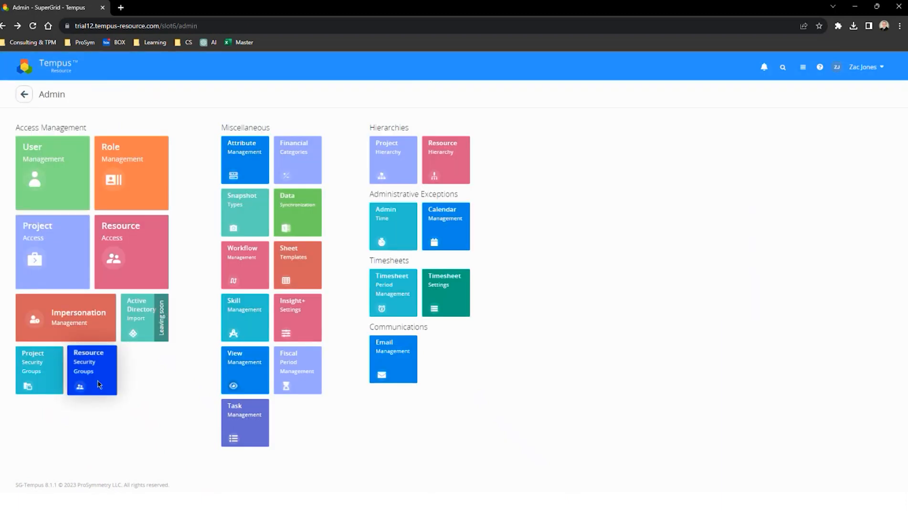
{"action": "left_click", "coordinate": [95, 372]}
{"action": "left_click", "coordinate": [188, 130]}
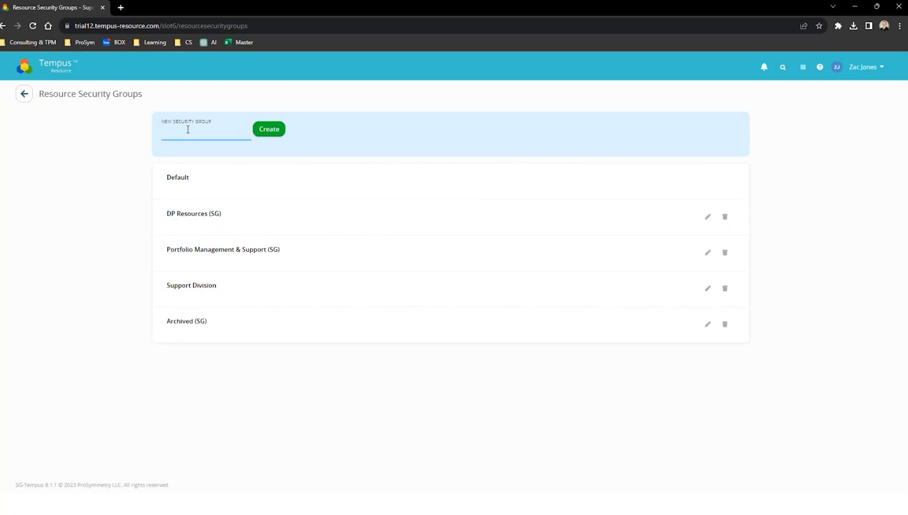
{"action": "type", "text": "Leadership User (SG)"}
{"action": "left_click", "coordinate": [276, 137]}
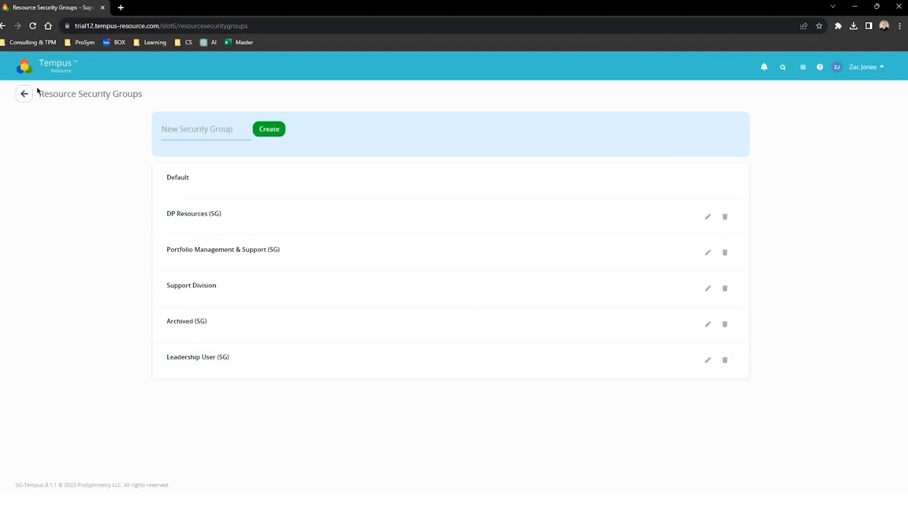
Open the Resource Management grid and add the Security Group column to it.
{"action": "left_click", "coordinate": [25, 94]}
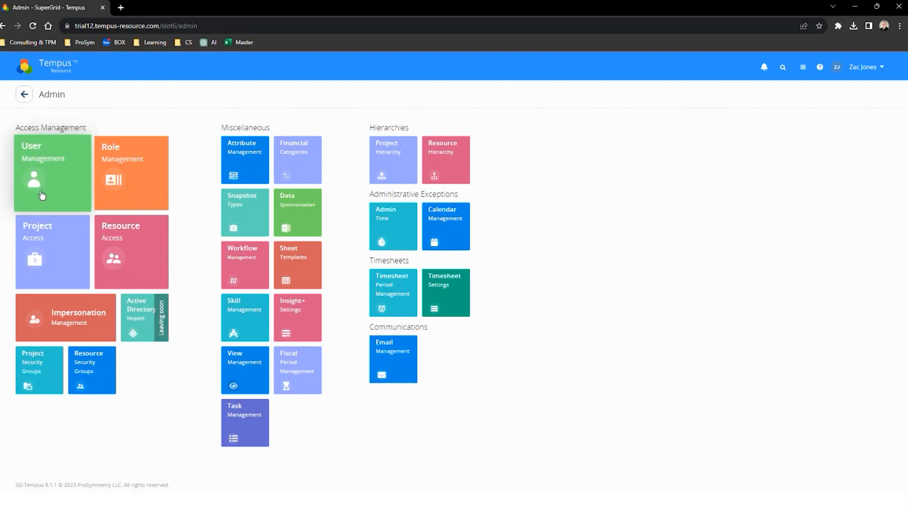
{"action": "left_click", "coordinate": [24, 95]}
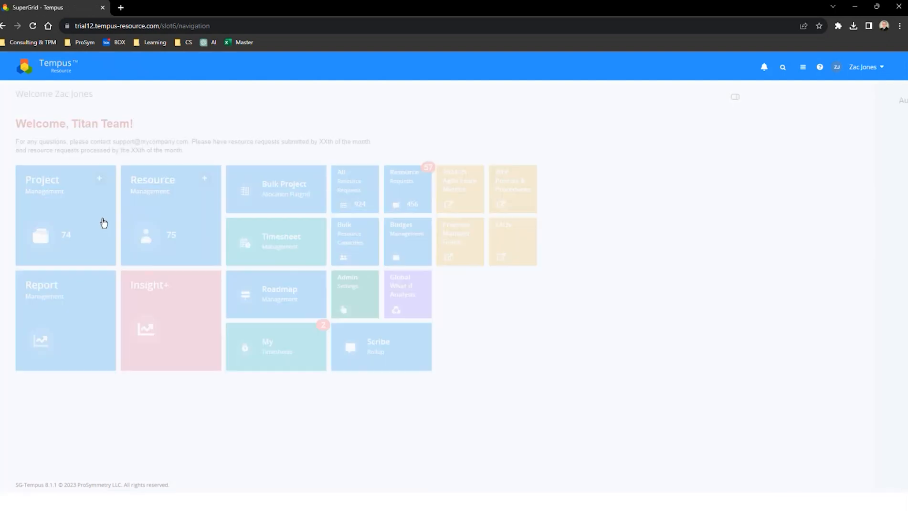
{"action": "left_click", "coordinate": [167, 226]}
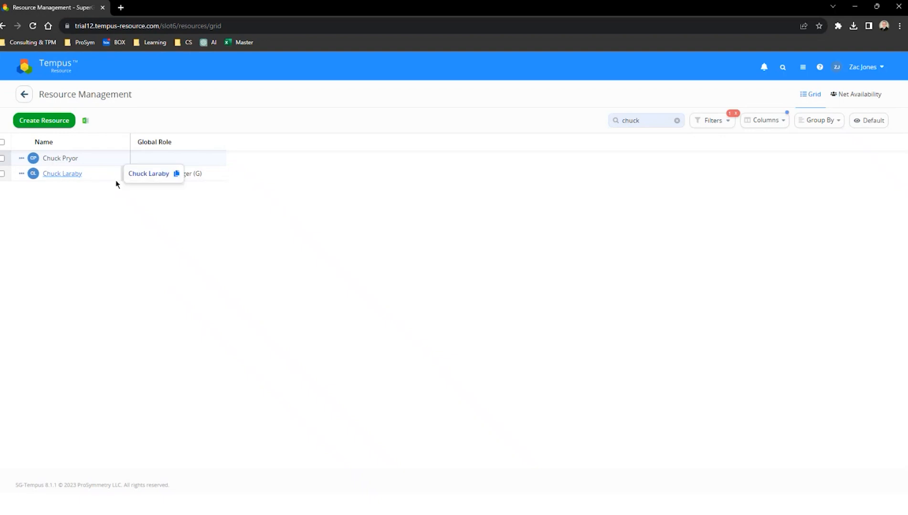
{"action": "left_click", "coordinate": [764, 120]}
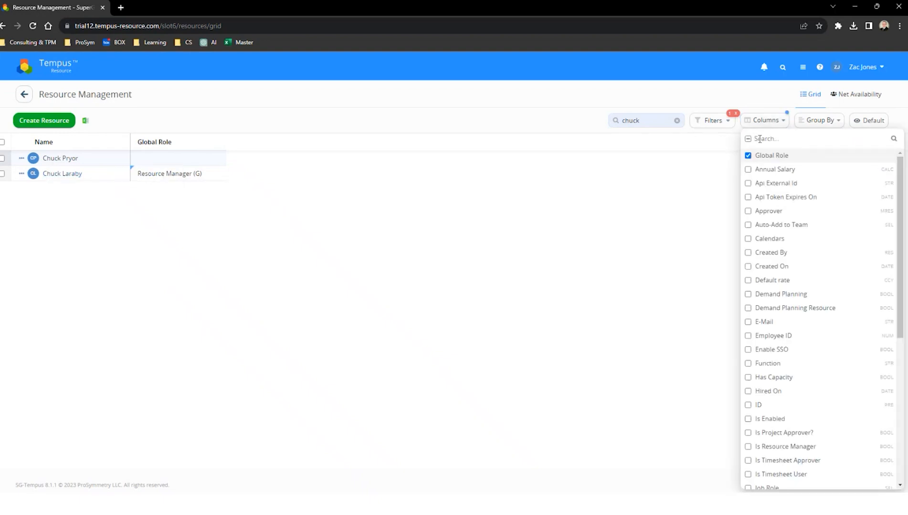
{"action": "type", "text": "secu"}
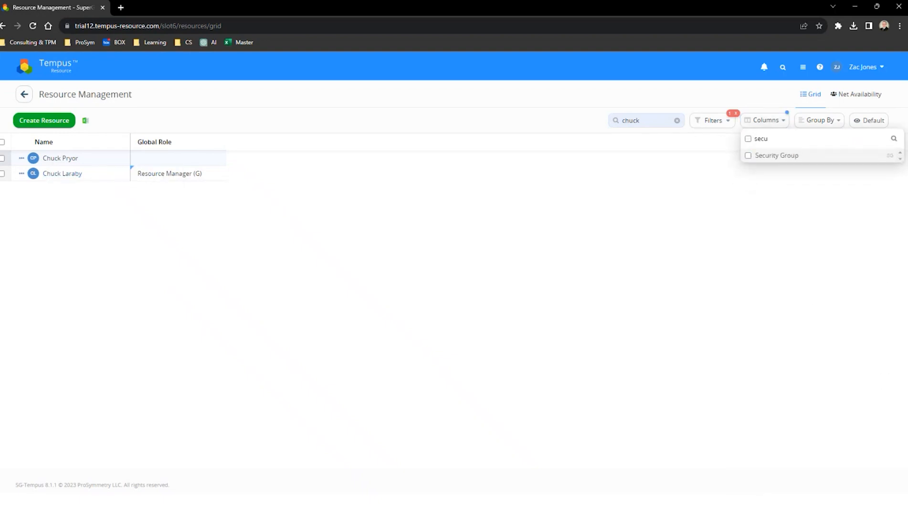
{"action": "left_click", "coordinate": [778, 156]}
{"action": "left_click", "coordinate": [451, 286]}
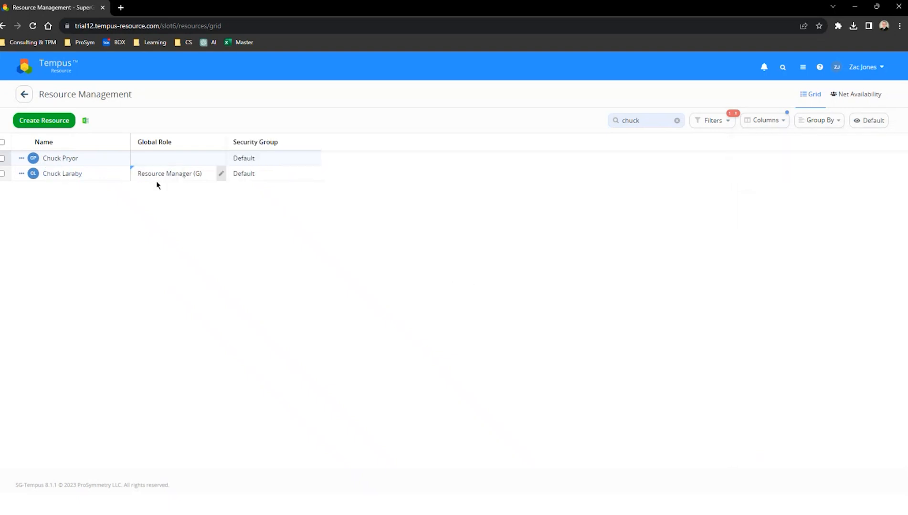
Assign the resource whose global role is Resource Manager (G) to the Leadership User (SG) security group and save.
{"action": "left_click", "coordinate": [317, 174]}
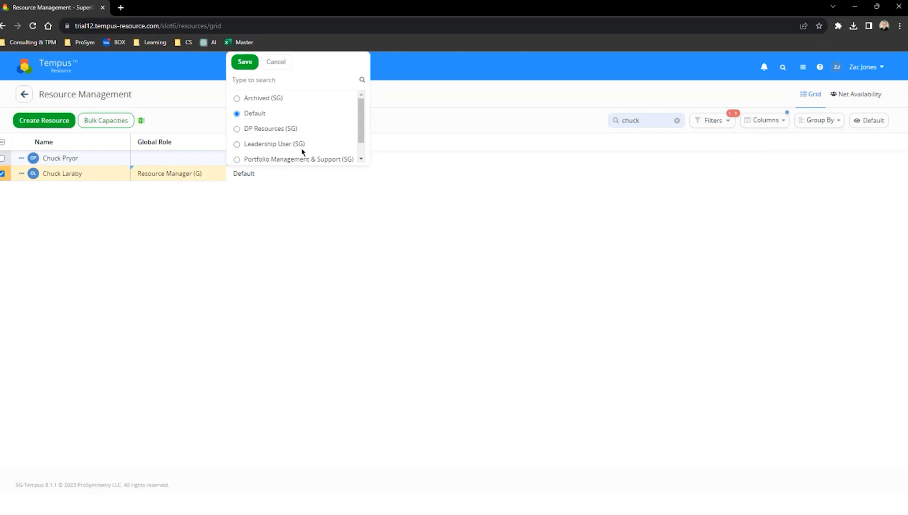
{"action": "left_click", "coordinate": [258, 143]}
{"action": "left_click", "coordinate": [244, 62]}
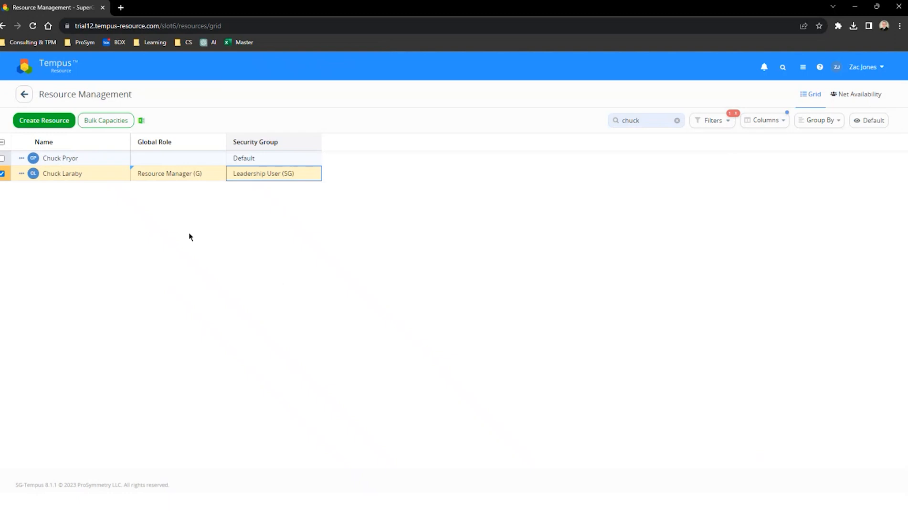
In the Project Management grid, set the security group of the Approval Workflow Demo project to Archived (SG) and save.
{"action": "left_click", "coordinate": [46, 71]}
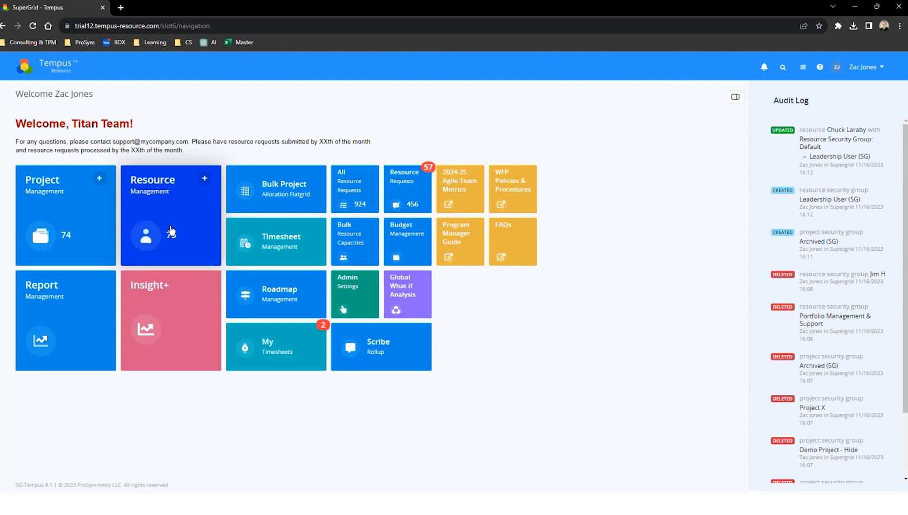
{"action": "left_click", "coordinate": [61, 211]}
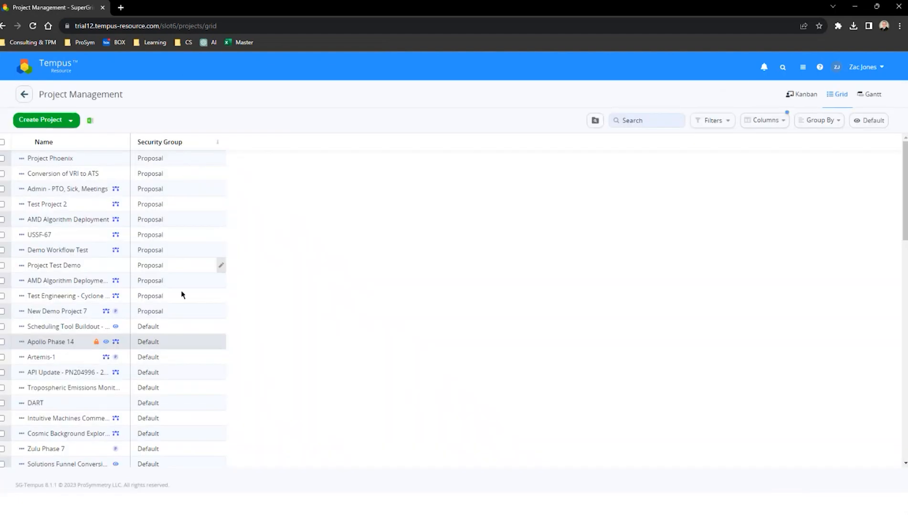
{"action": "scroll", "coordinate": [181, 310], "scroll_direction": "down", "scroll_amount": 15}
{"action": "scroll", "coordinate": [181, 287], "scroll_direction": "up", "scroll_amount": 3}
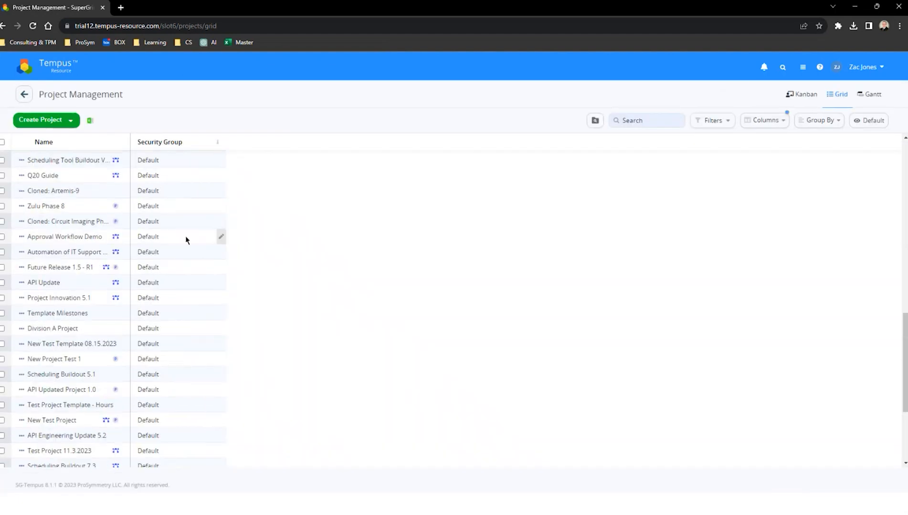
{"action": "left_click", "coordinate": [222, 237]}
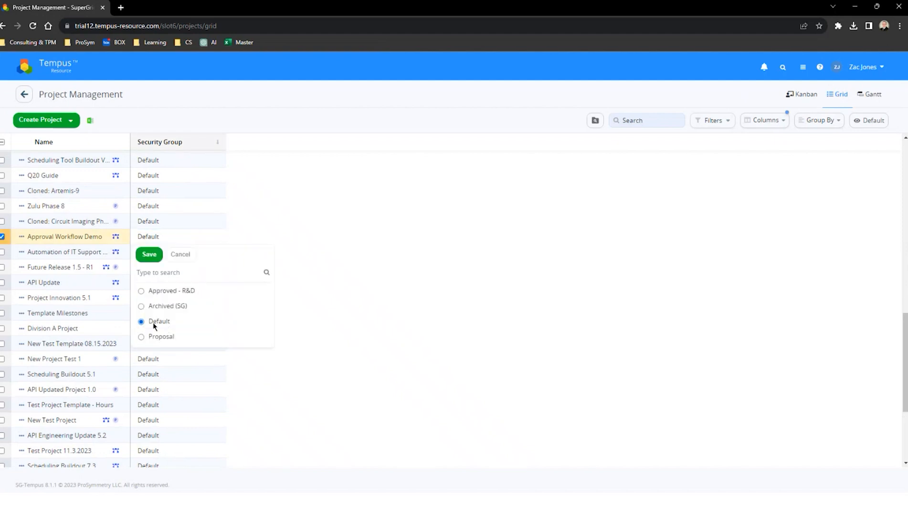
{"action": "left_click", "coordinate": [149, 308]}
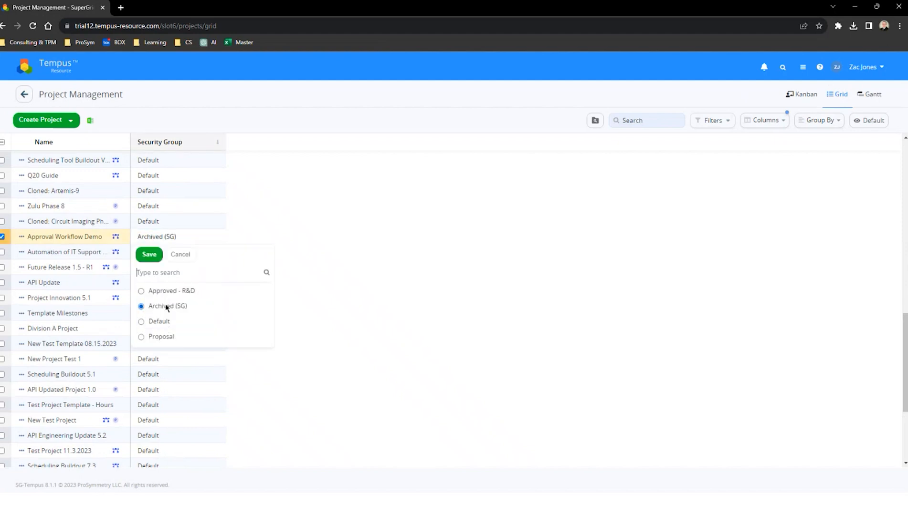
{"action": "left_click", "coordinate": [150, 256]}
Change the Resource Manager (G) project access rule from All Projects to the Default, Proposal and Approved - R&D security groups and save.
{"action": "left_click", "coordinate": [54, 69]}
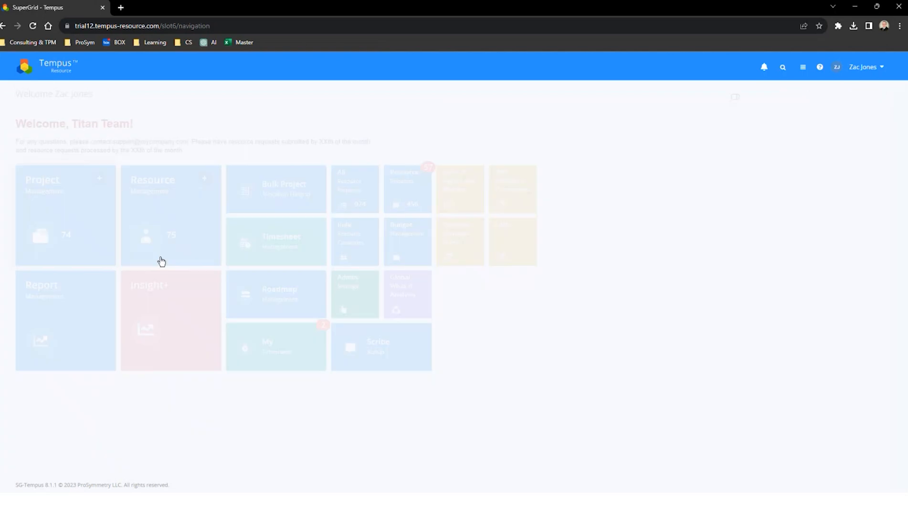
{"action": "left_click", "coordinate": [346, 292]}
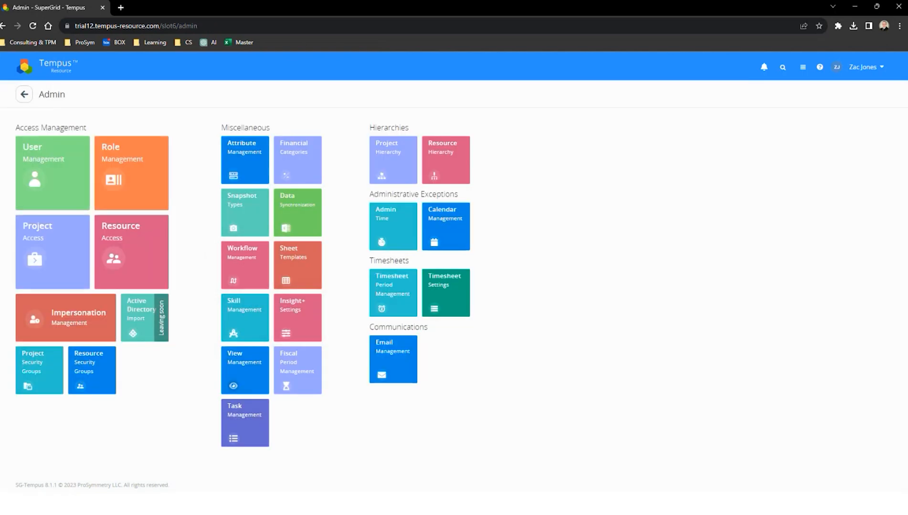
{"action": "left_click", "coordinate": [44, 250]}
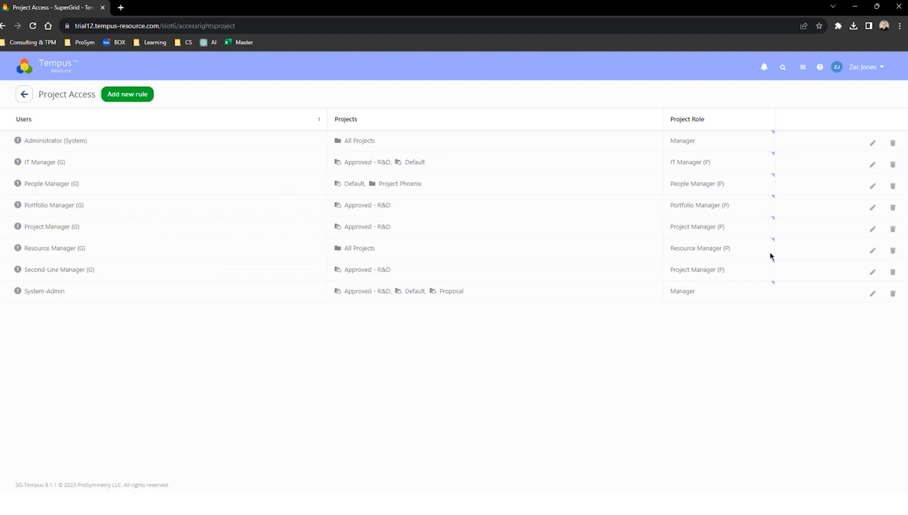
{"action": "left_click", "coordinate": [873, 251]}
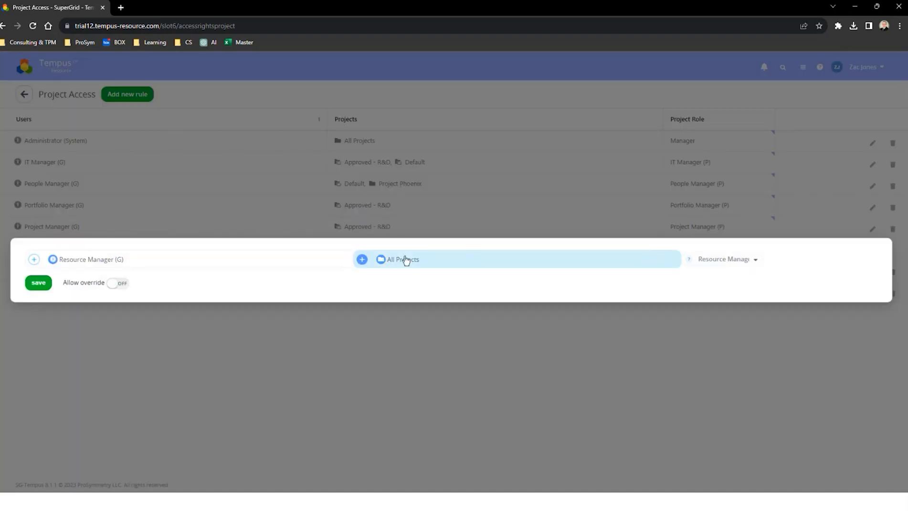
{"action": "left_click", "coordinate": [404, 260]}
{"action": "left_click", "coordinate": [372, 281]}
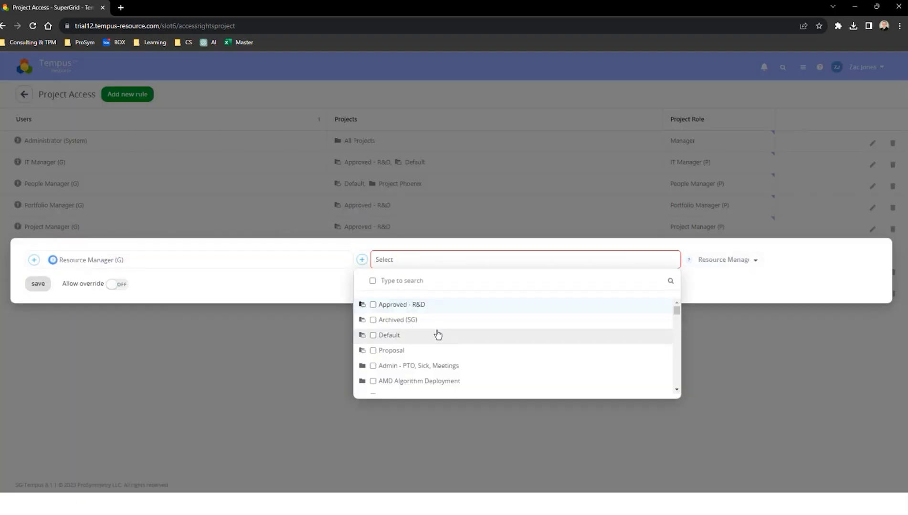
{"action": "left_click", "coordinate": [390, 335]}
{"action": "left_click", "coordinate": [390, 351]}
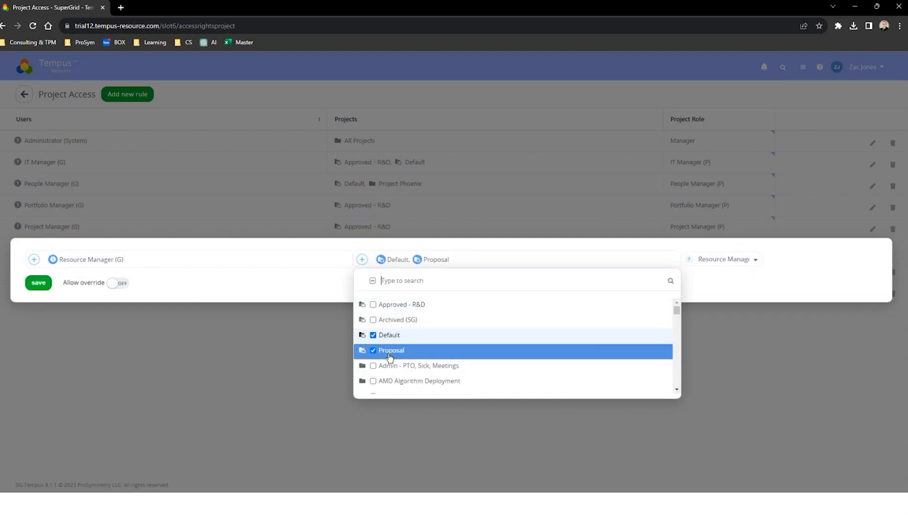
{"action": "left_click", "coordinate": [405, 306]}
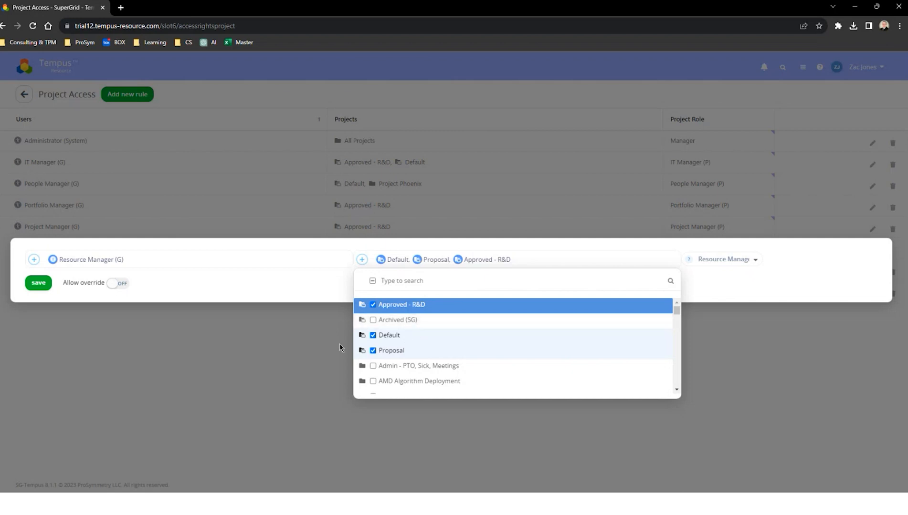
{"action": "left_click", "coordinate": [312, 290]}
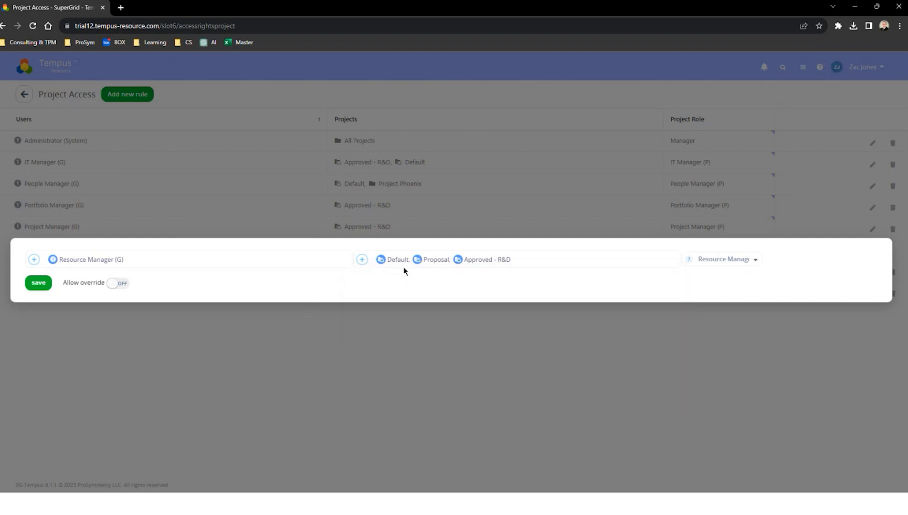
{"action": "left_click", "coordinate": [34, 284]}
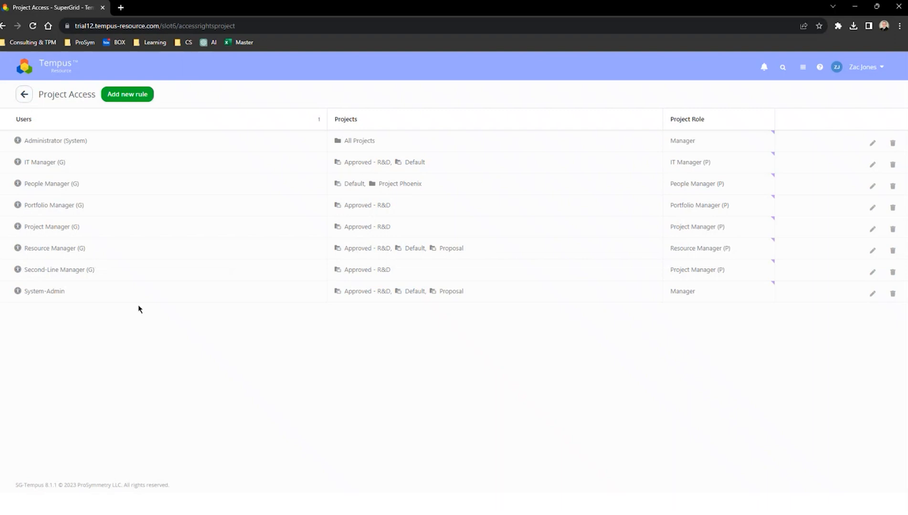
Open the Resource Manager (G) rule in Resource Access for editing and clear its All Resources selection.
{"action": "left_click", "coordinate": [24, 96]}
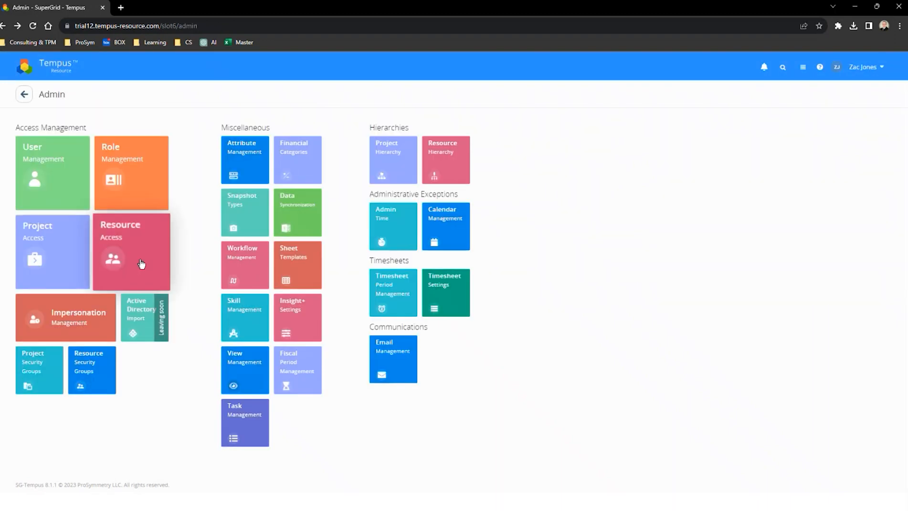
{"action": "left_click", "coordinate": [142, 265]}
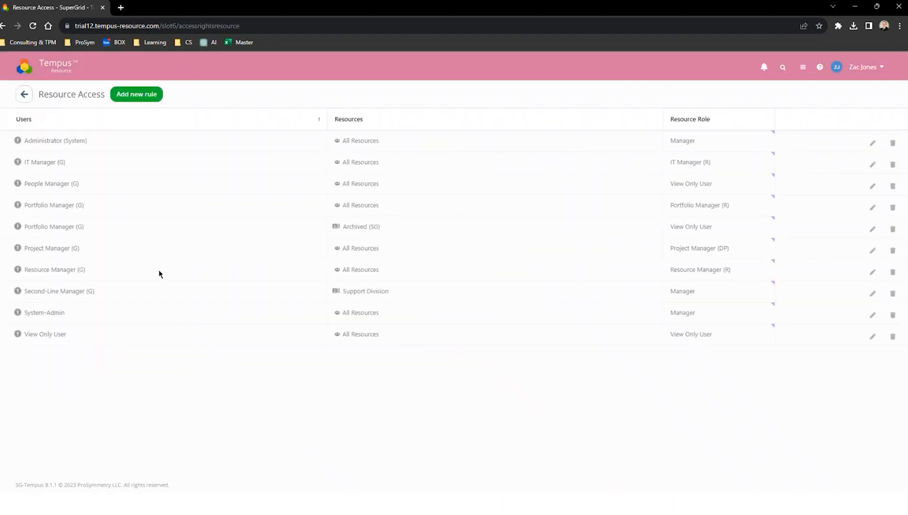
{"action": "left_click", "coordinate": [873, 273]}
{"action": "left_click", "coordinate": [383, 282]}
{"action": "left_click", "coordinate": [372, 302]}
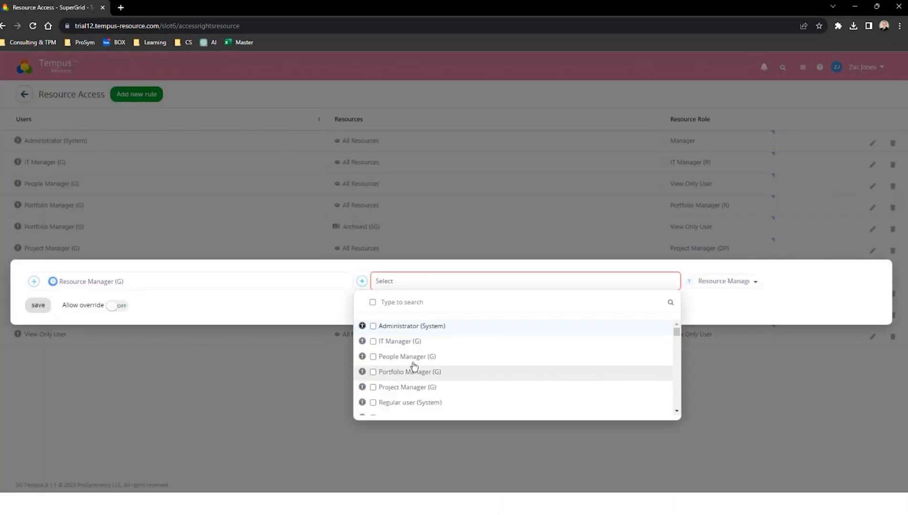
Grant the rule the Default, DP Resources (SG), Portfolio Management & Support (SG) and Support Division groups, save, and return to the home page.
{"action": "left_click", "coordinate": [677, 411]}
{"action": "scroll", "coordinate": [676, 414], "scroll_direction": "down", "scroll_amount": 3}
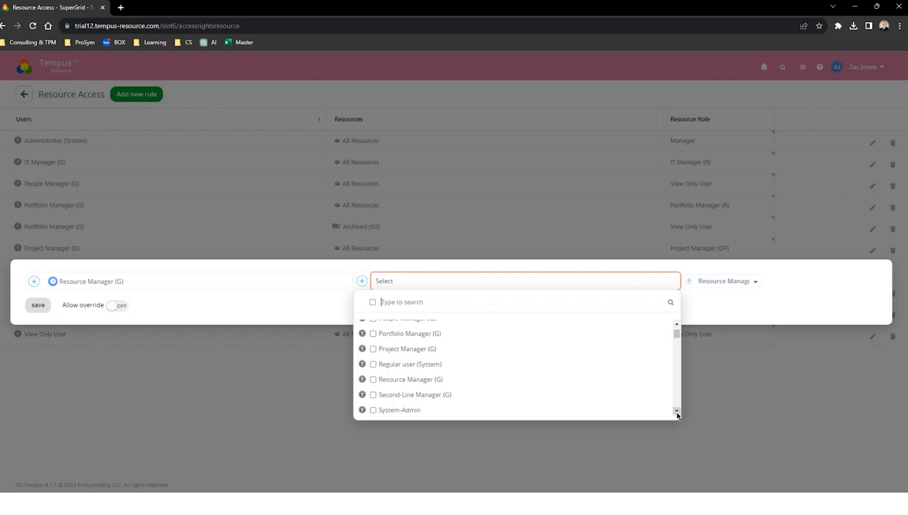
{"action": "left_click", "coordinate": [676, 414]}
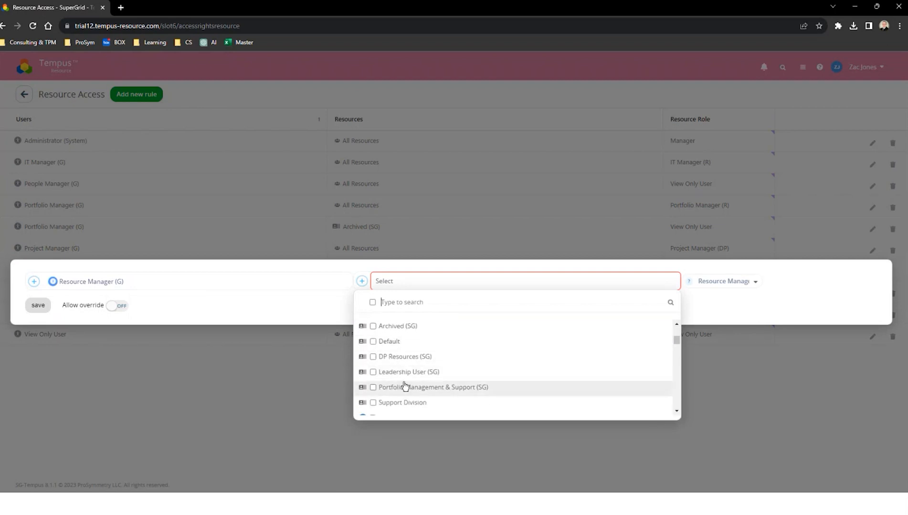
{"action": "left_click", "coordinate": [400, 358]}
{"action": "left_click", "coordinate": [390, 342]}
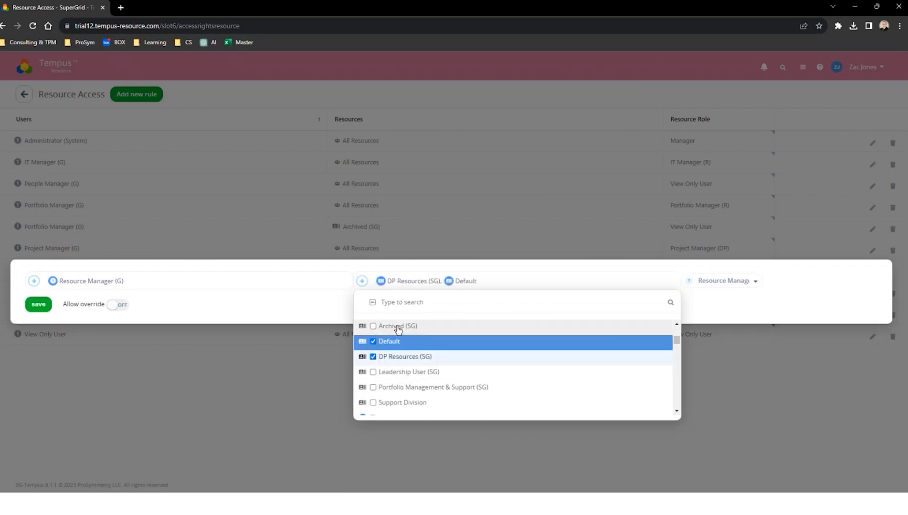
{"action": "left_click", "coordinate": [395, 326]}
{"action": "left_click", "coordinate": [395, 330]}
{"action": "left_click", "coordinate": [397, 374]}
{"action": "left_click", "coordinate": [398, 375]}
{"action": "left_click", "coordinate": [399, 387]}
{"action": "left_click", "coordinate": [399, 403]}
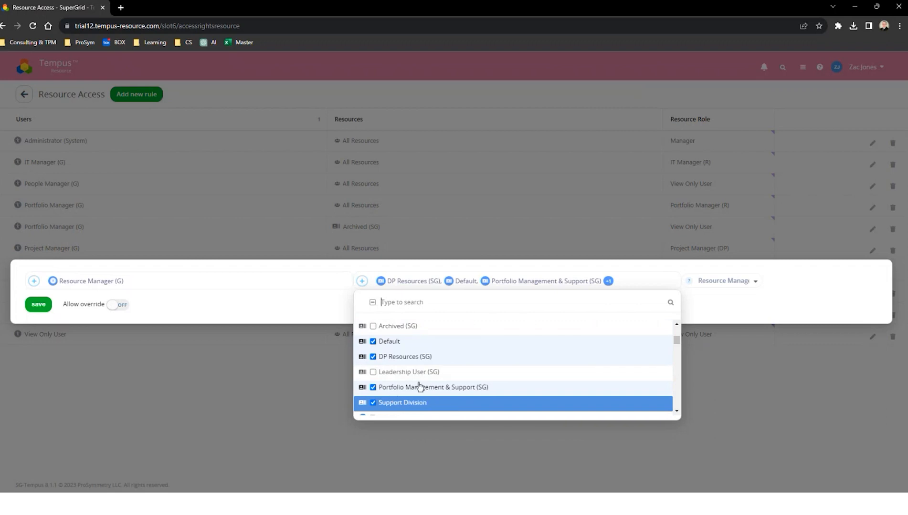
{"action": "left_click", "coordinate": [40, 306]}
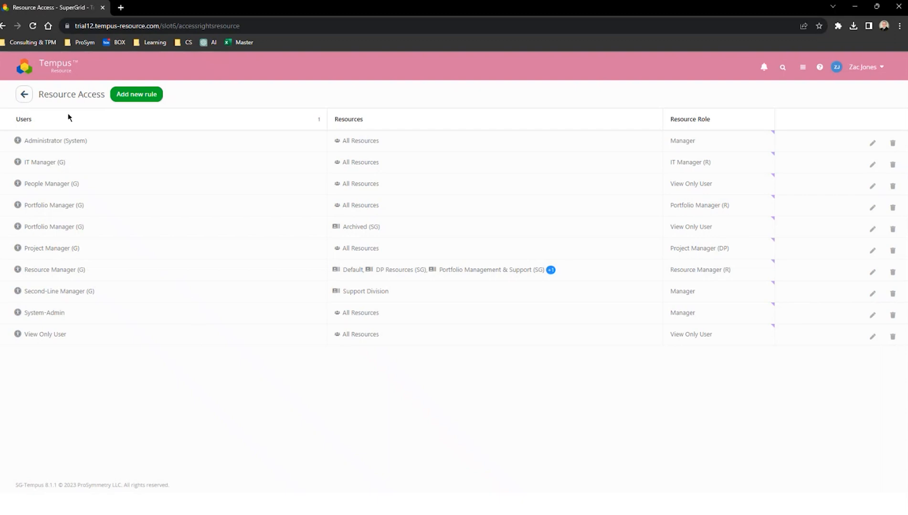
{"action": "left_click", "coordinate": [55, 72]}
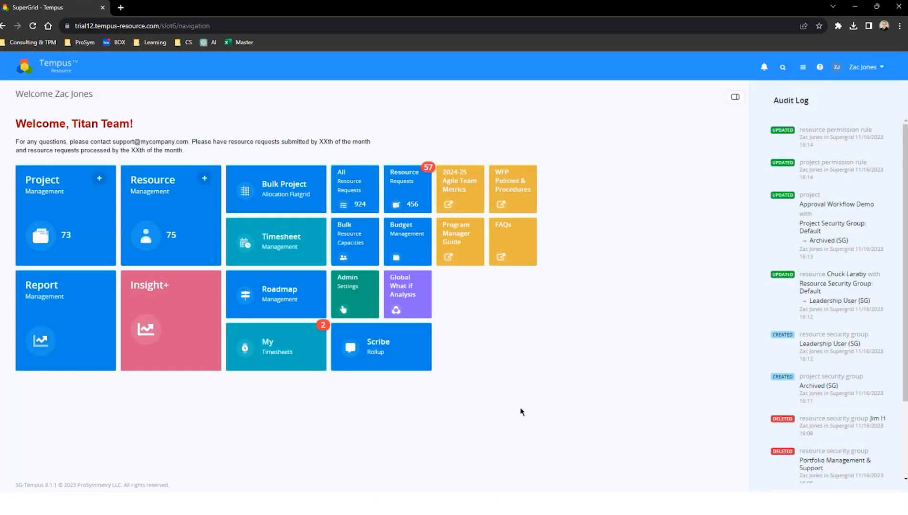